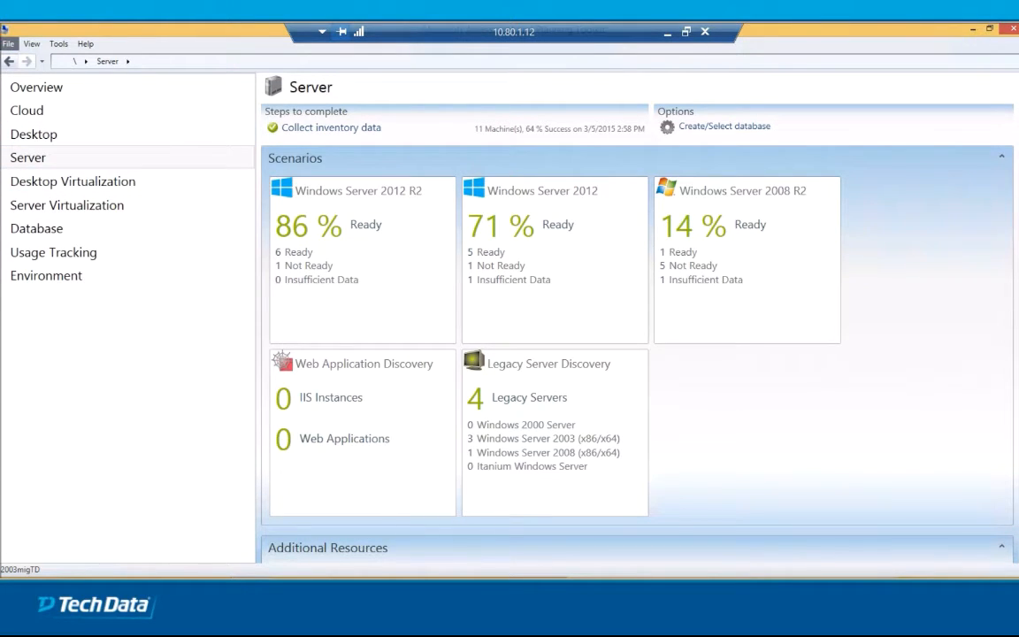
From the Overview page, read the MAP Toolkit Getting Started Guide, covering the table of contents and phases, and return to the toolkit.
{"action": "left_click", "coordinate": [36, 87]}
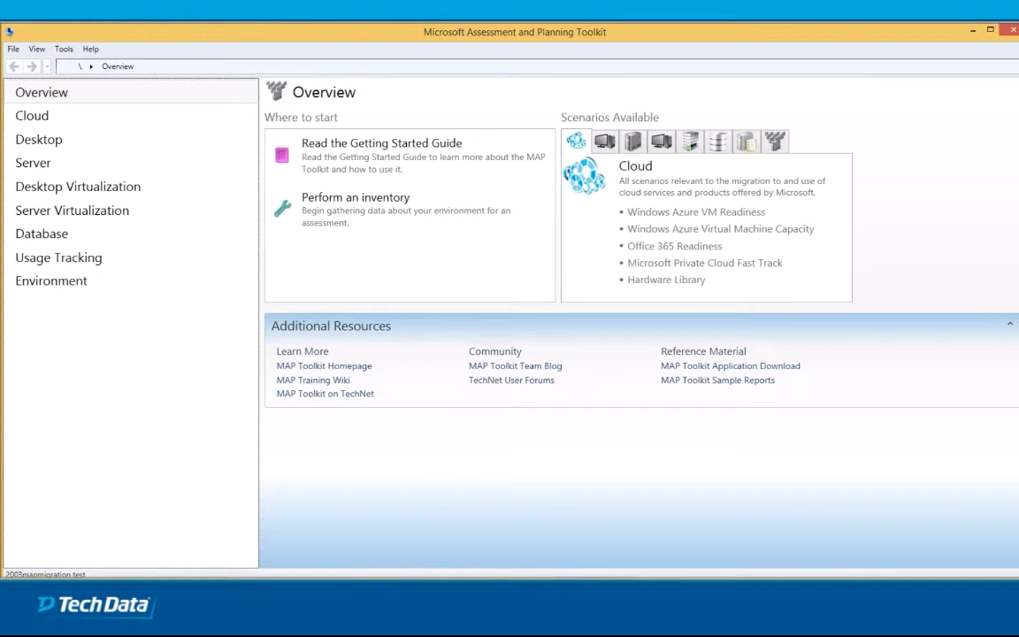
{"action": "left_click", "coordinate": [381, 144]}
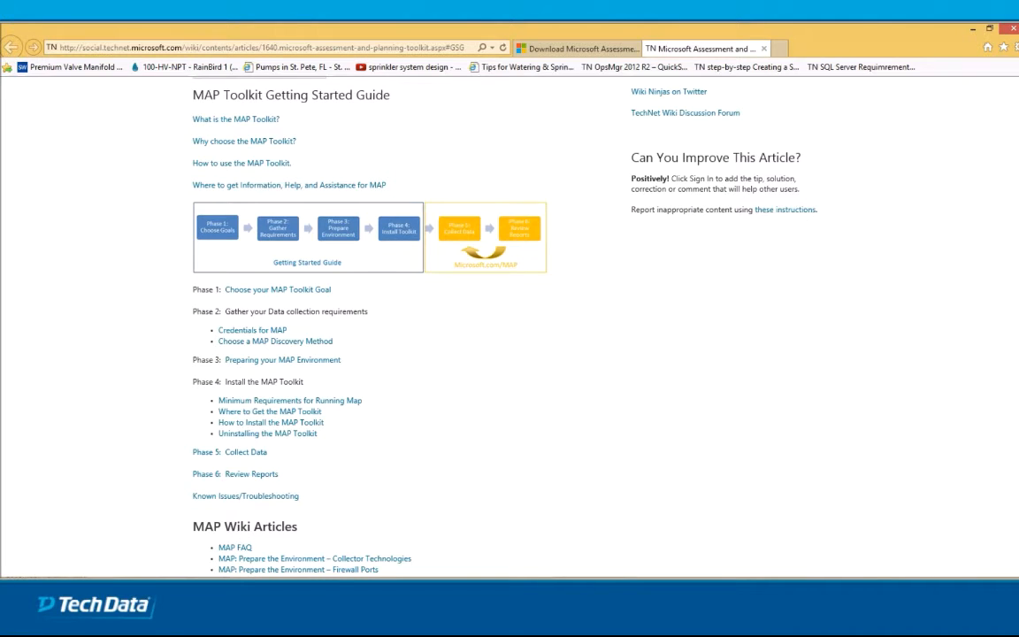
{"action": "scroll", "coordinate": [509, 327], "scroll_direction": "up", "scroll_amount": 5}
{"action": "scroll", "coordinate": [509, 327], "scroll_direction": "down", "scroll_amount": 3}
{"action": "scroll", "coordinate": [509, 327], "scroll_direction": "up", "scroll_amount": 2}
{"action": "scroll", "coordinate": [509, 327], "scroll_direction": "down", "scroll_amount": 4}
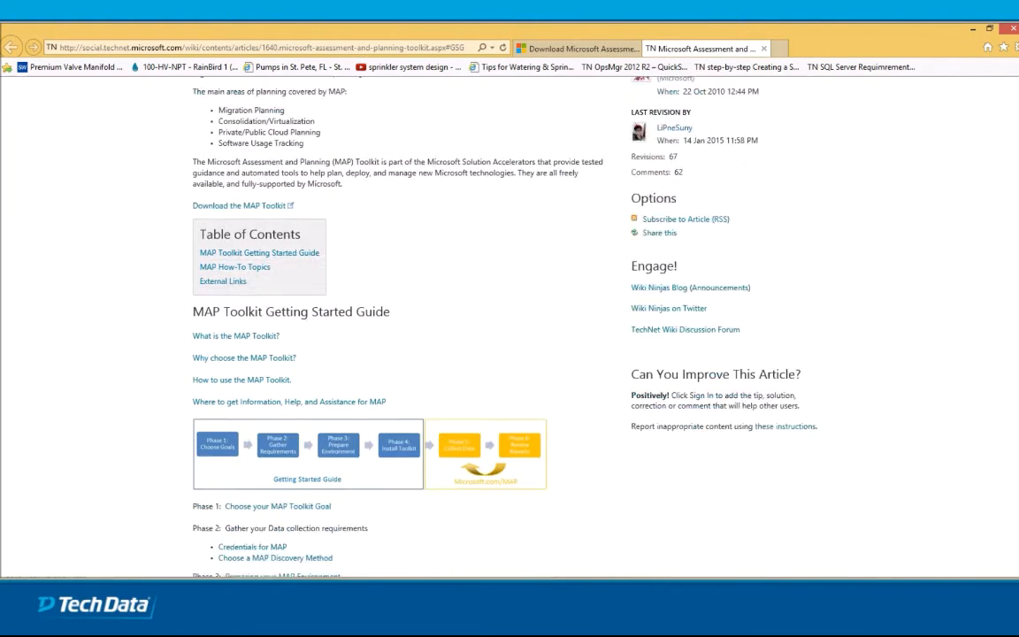
{"action": "key", "text": "alt+Tab"}
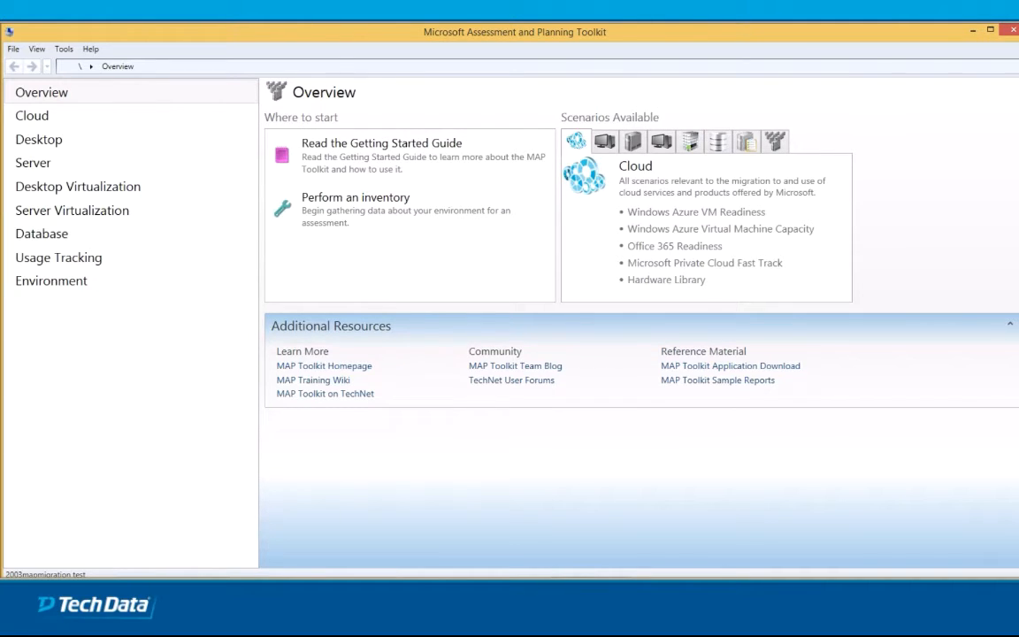
Switch to Hyper-V Manager on ifat5 and inspect MAPDC2, MAPAPP and MAPFS, briefly viewing the MAPAPP console.
{"action": "mouse_move", "coordinate": [210, 590]}
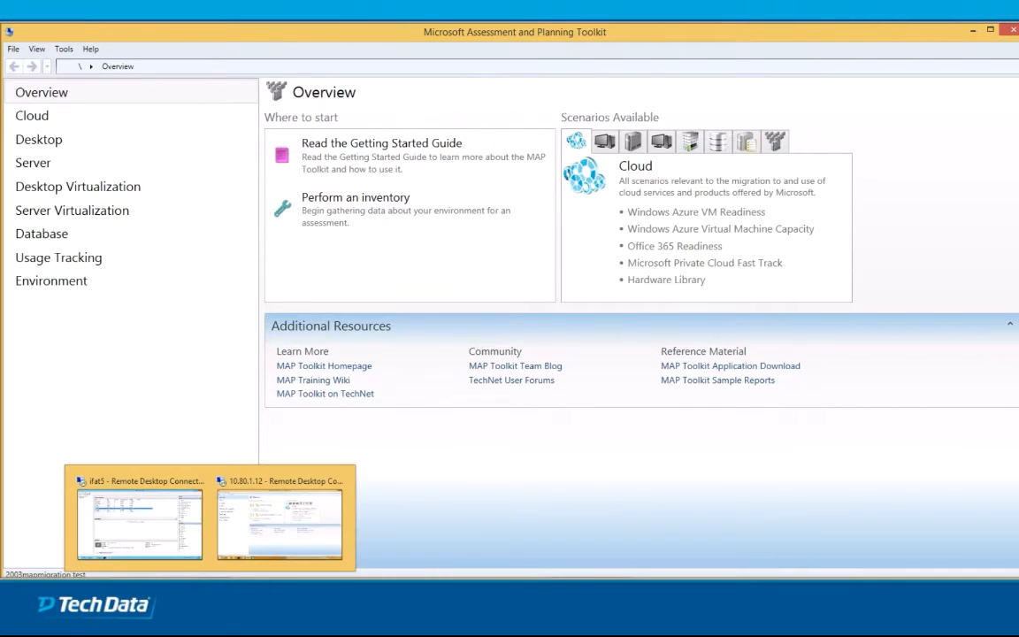
{"action": "left_click", "coordinate": [140, 521]}
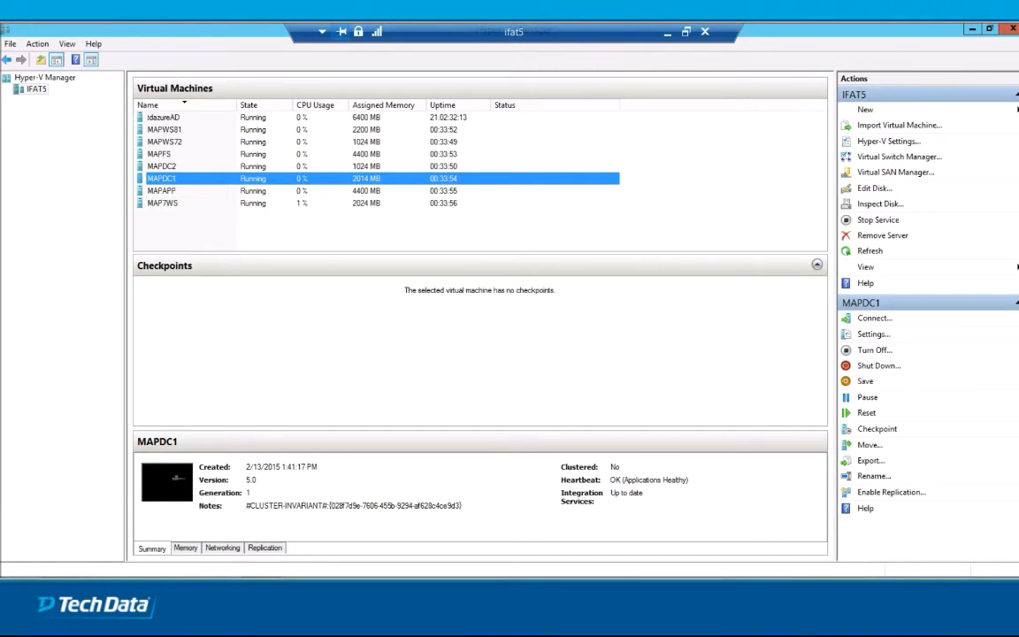
{"action": "left_click", "coordinate": [162, 166]}
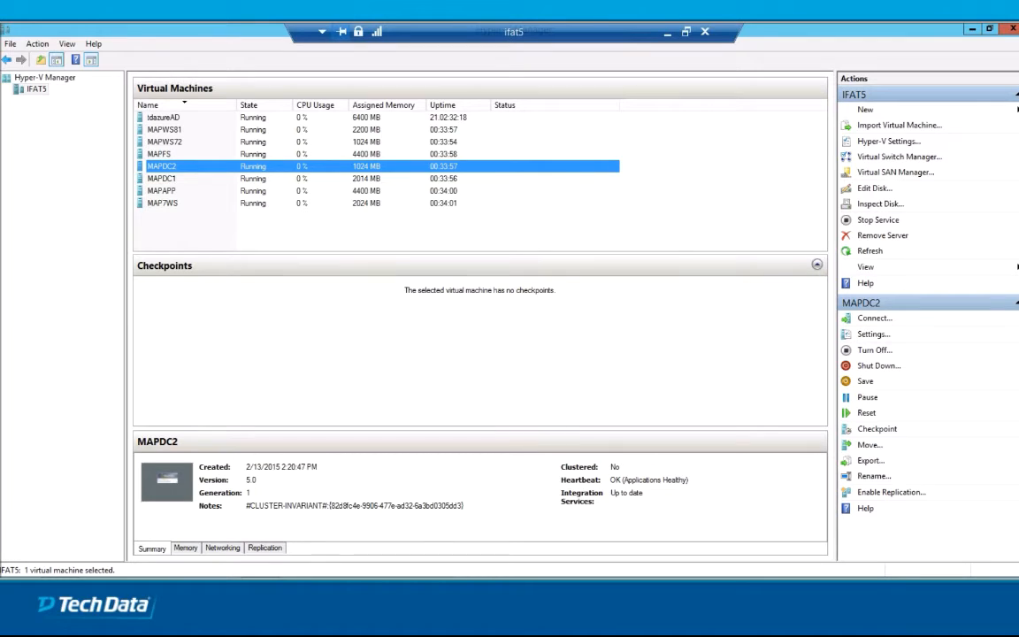
{"action": "left_click", "coordinate": [162, 191]}
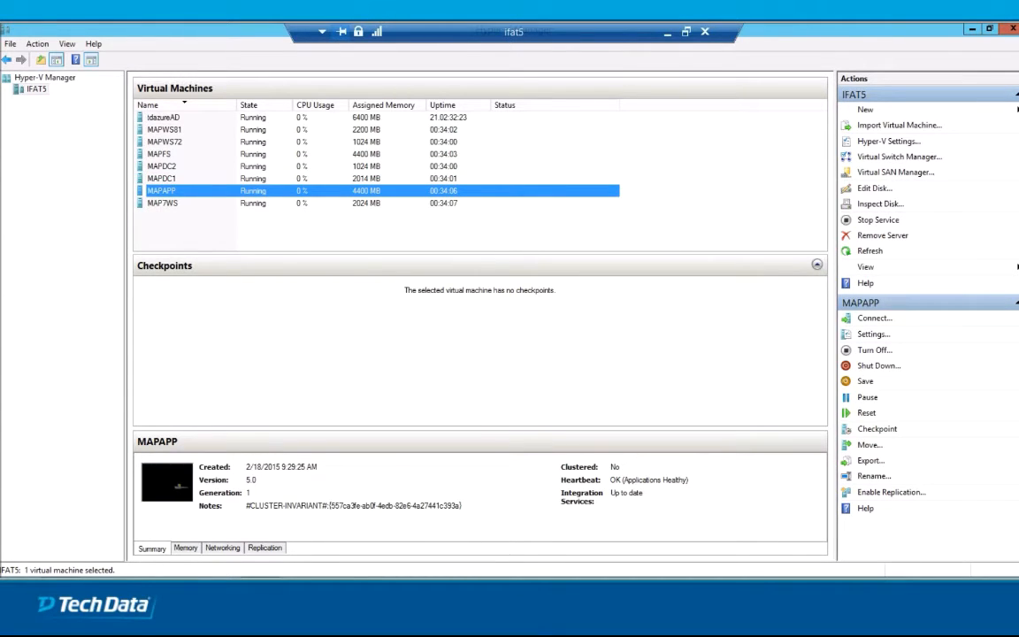
{"action": "double_click", "coordinate": [161, 191]}
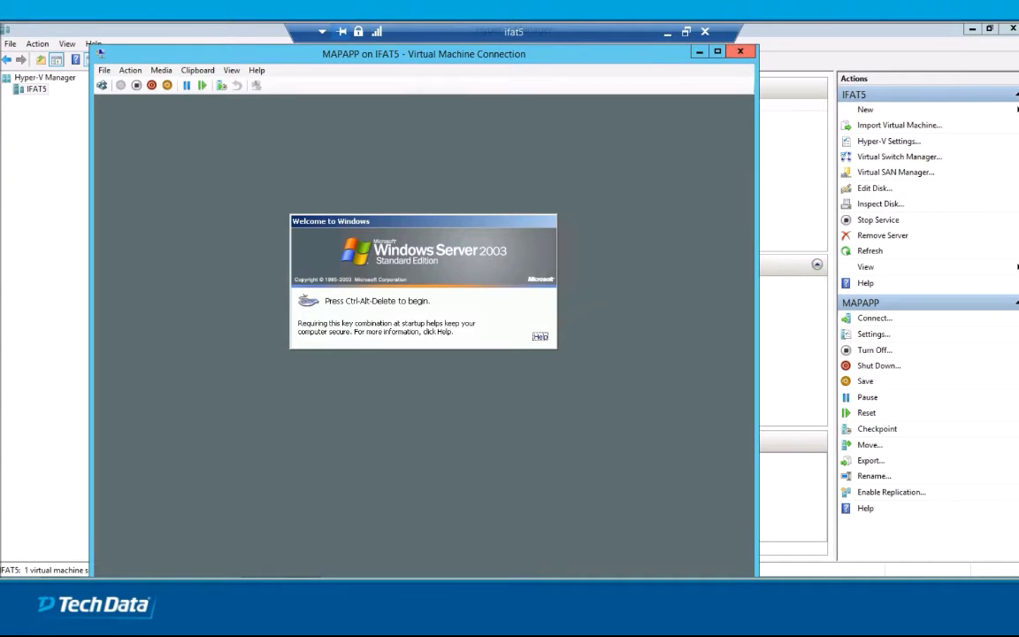
{"action": "left_click", "coordinate": [740, 51]}
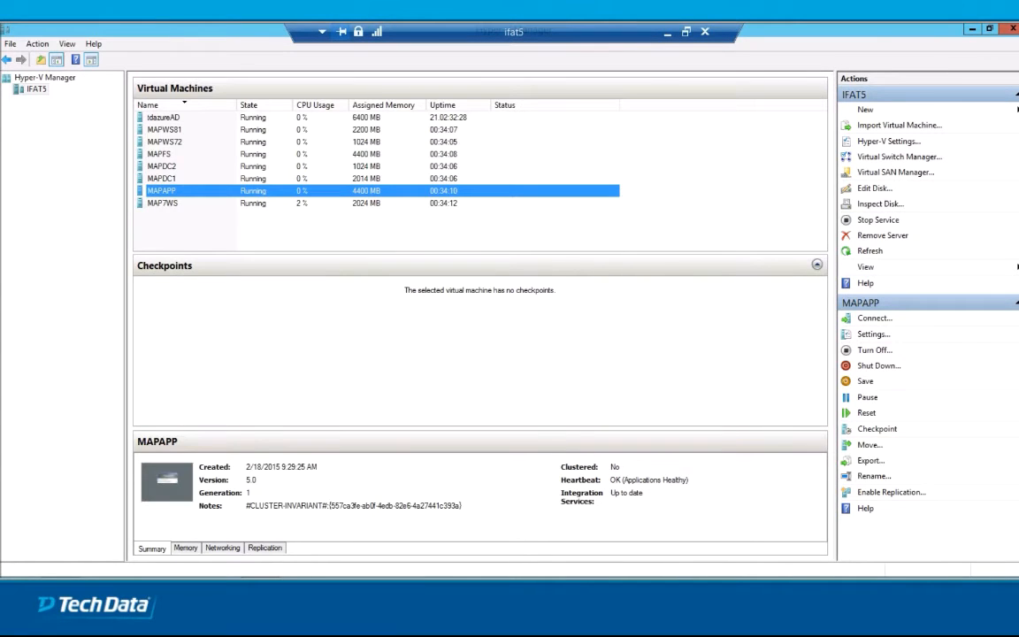
{"action": "left_click", "coordinate": [159, 154]}
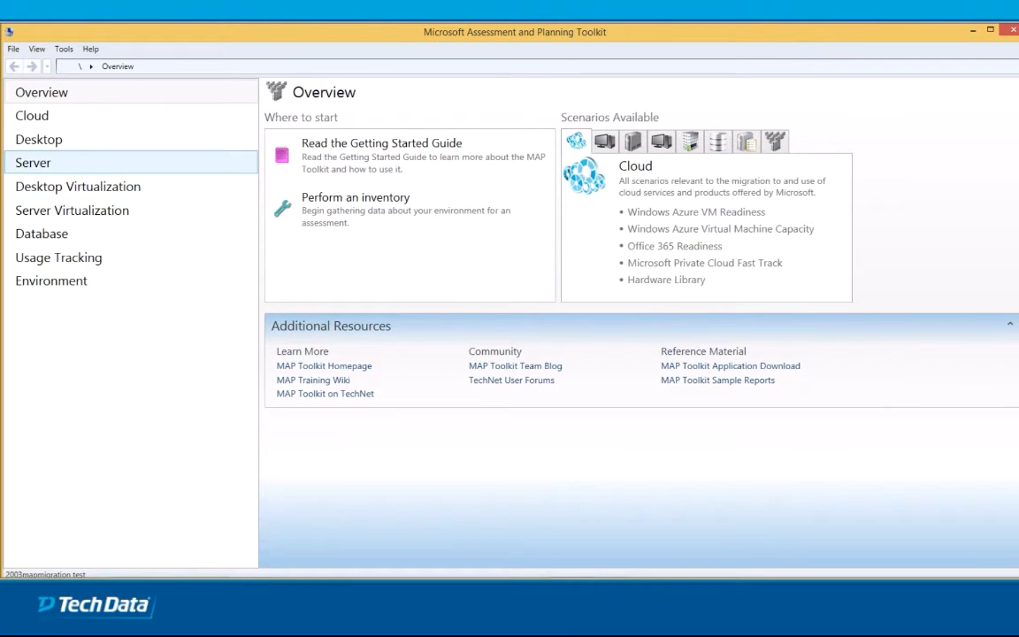
Check the Server scenarios, start an inventory from the Overview page, and choose only the Windows computers scenario.
{"action": "left_click", "coordinate": [35, 163]}
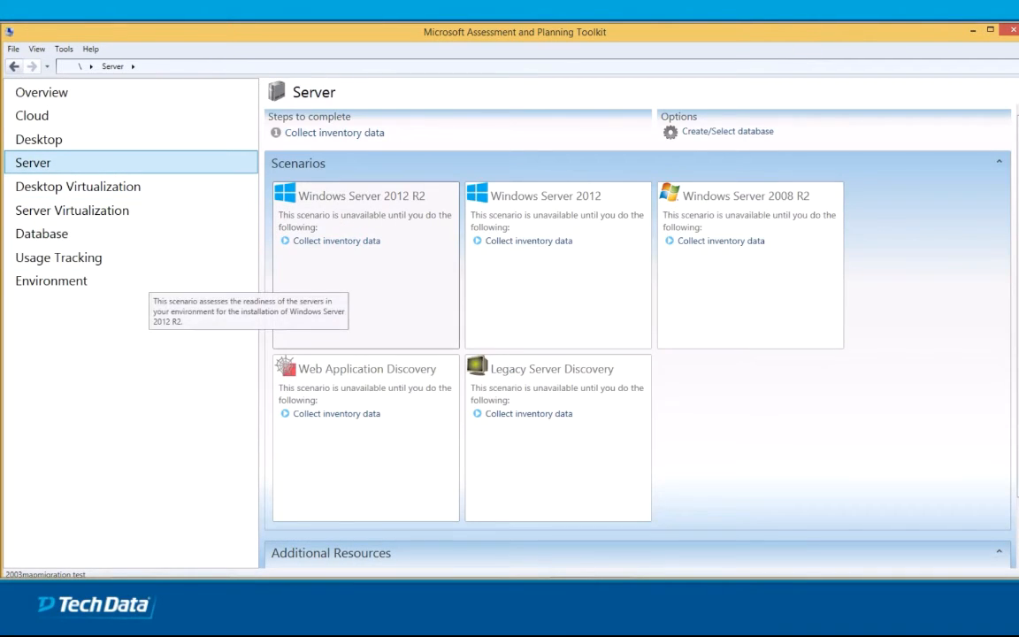
{"action": "left_click", "coordinate": [42, 92]}
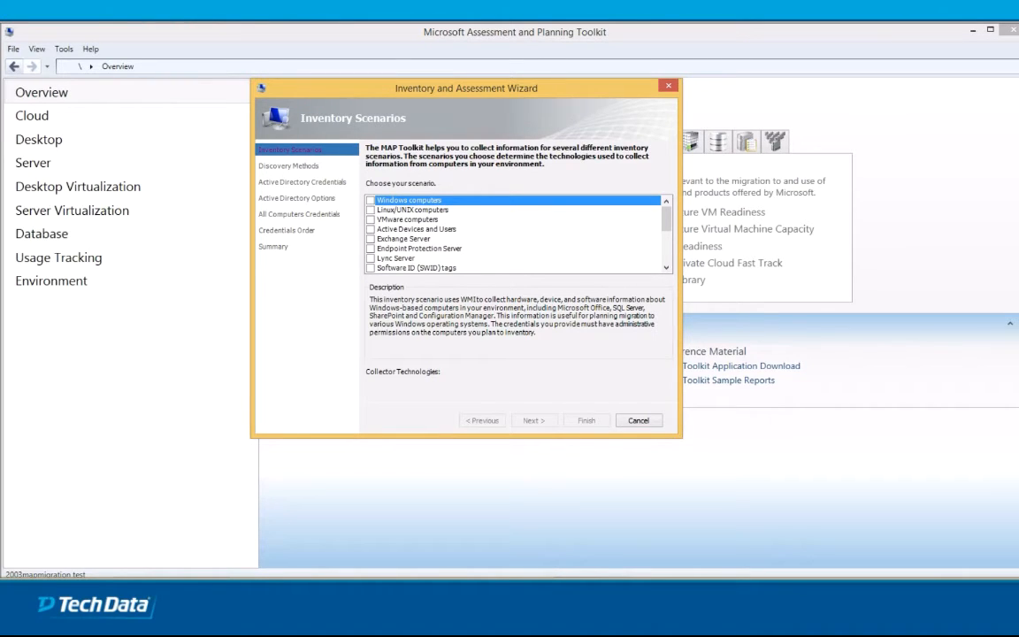
{"action": "left_click", "coordinate": [370, 219]}
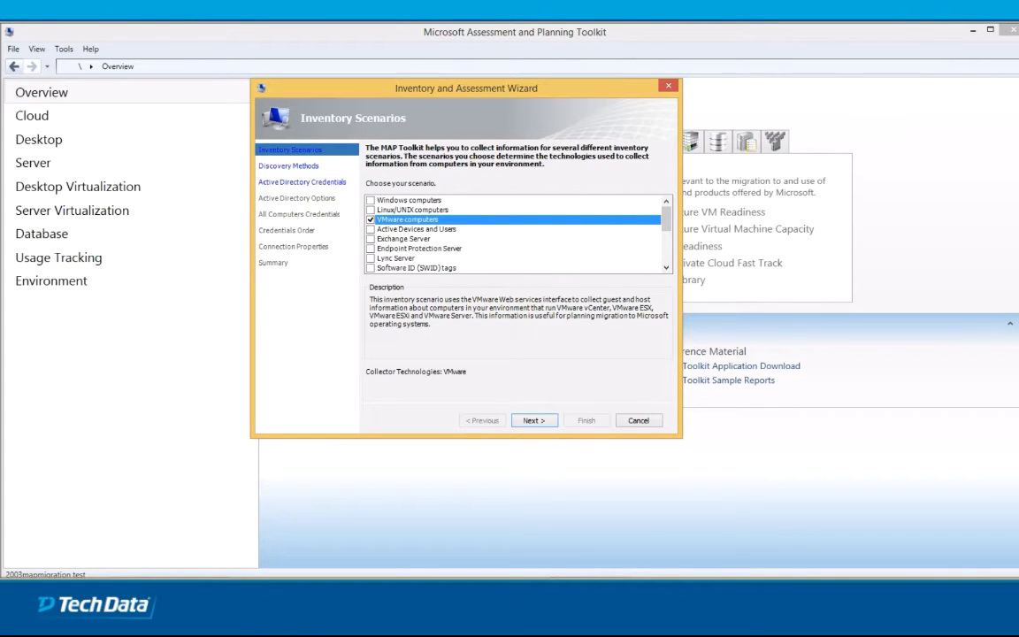
{"action": "scroll", "coordinate": [517, 233], "scroll_direction": "down", "scroll_amount": 3}
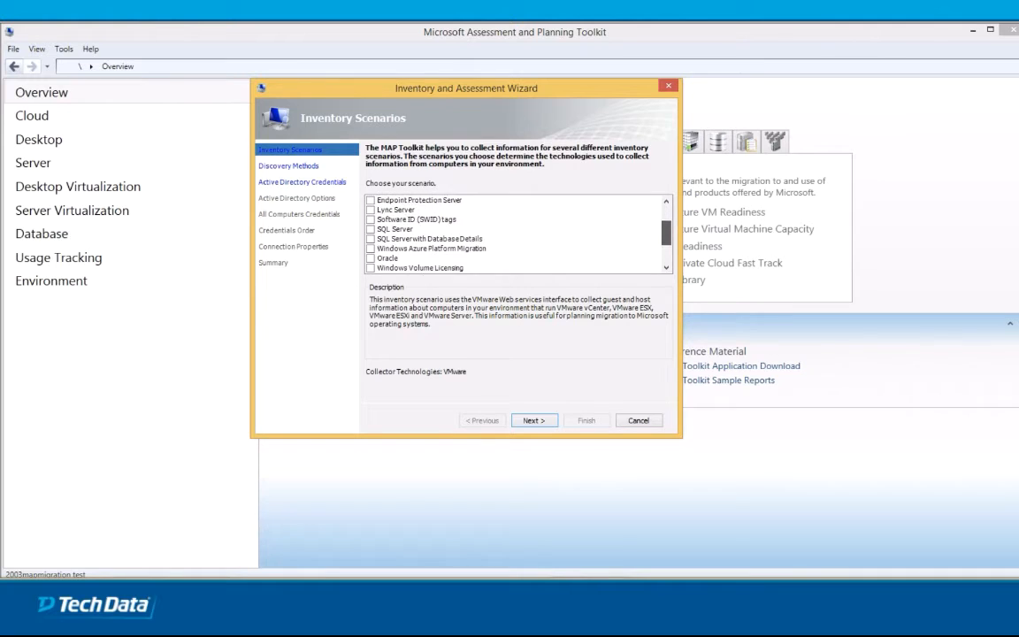
{"action": "scroll", "coordinate": [518, 233], "scroll_direction": "down", "scroll_amount": 3}
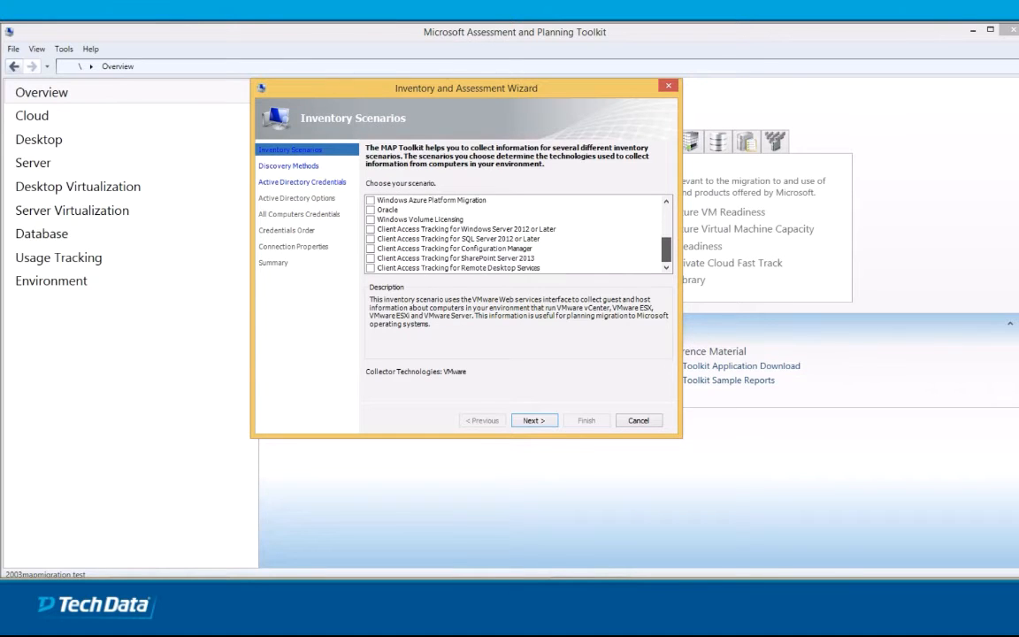
{"action": "scroll", "coordinate": [517, 233], "scroll_direction": "up", "scroll_amount": 6}
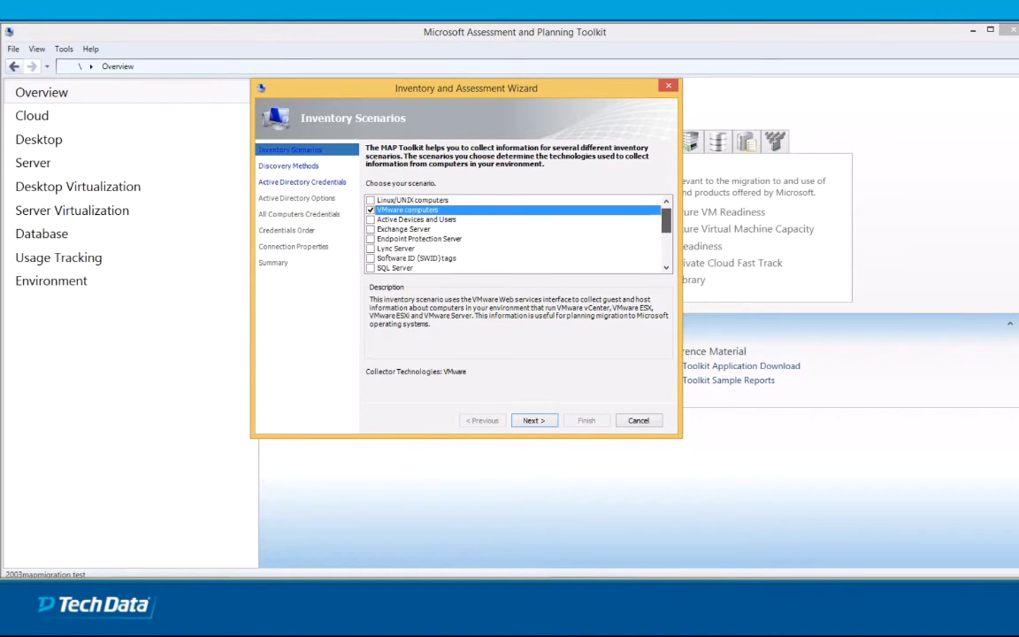
{"action": "left_click", "coordinate": [371, 219]}
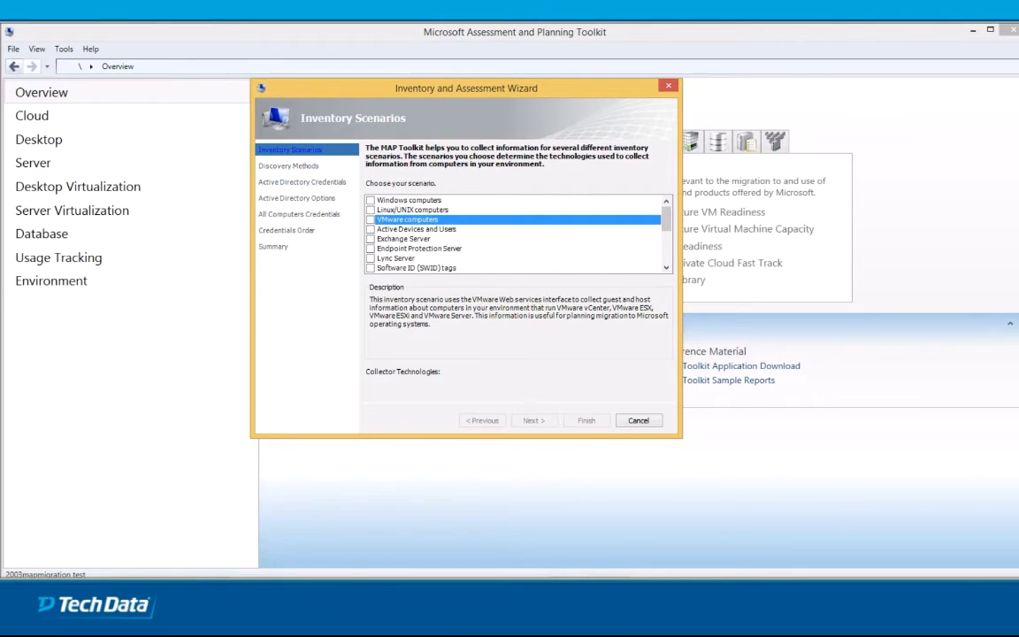
{"action": "left_click", "coordinate": [371, 200]}
{"action": "left_click", "coordinate": [371, 201]}
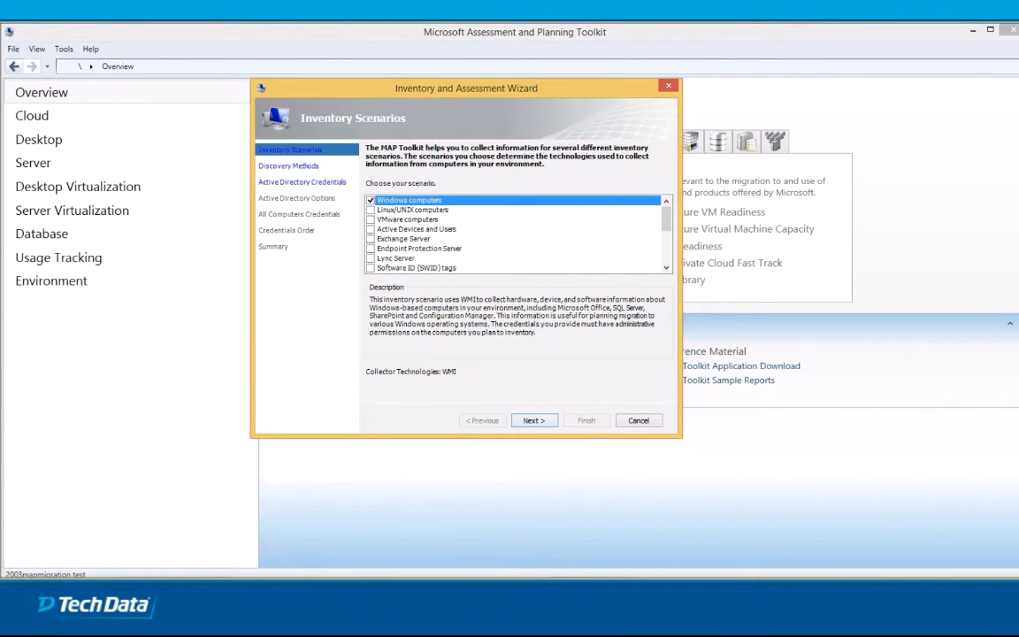
{"action": "left_click", "coordinate": [534, 420]}
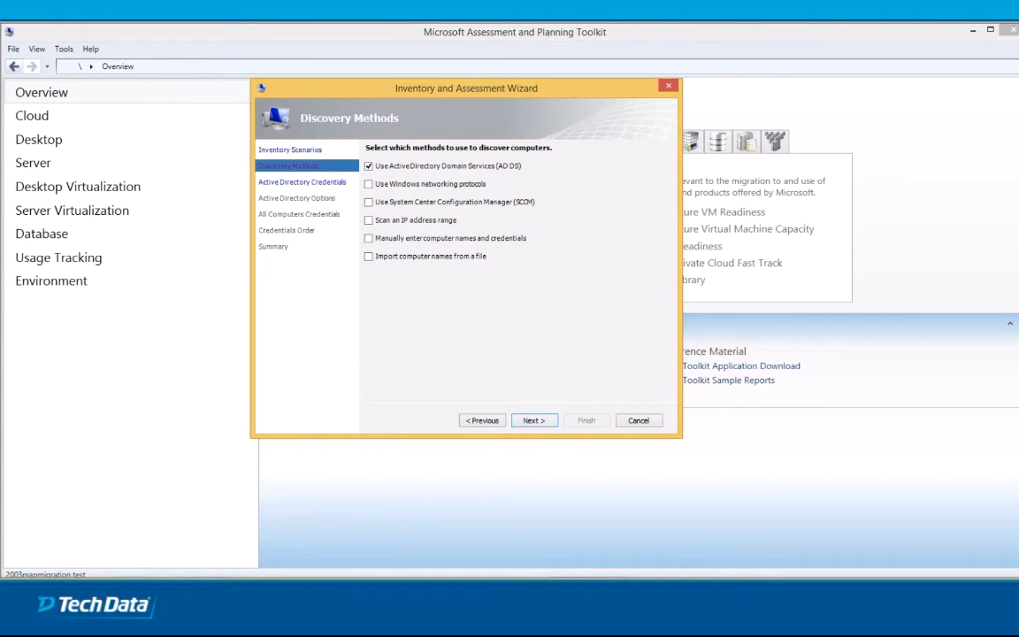
Keep Active Directory Domain Services discovery, enter domain tdtech.com, account administrator and the account password, and cancel the wizard.
{"action": "left_click_drag", "start_coordinate": [466, 88], "coordinate": [493, 102]}
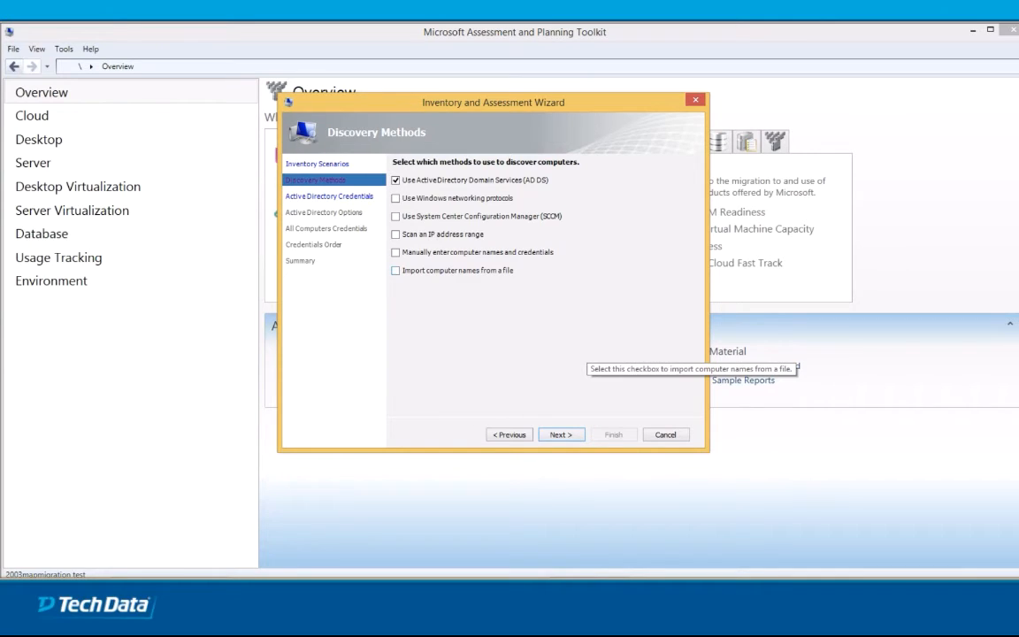
{"action": "left_click", "coordinate": [561, 434]}
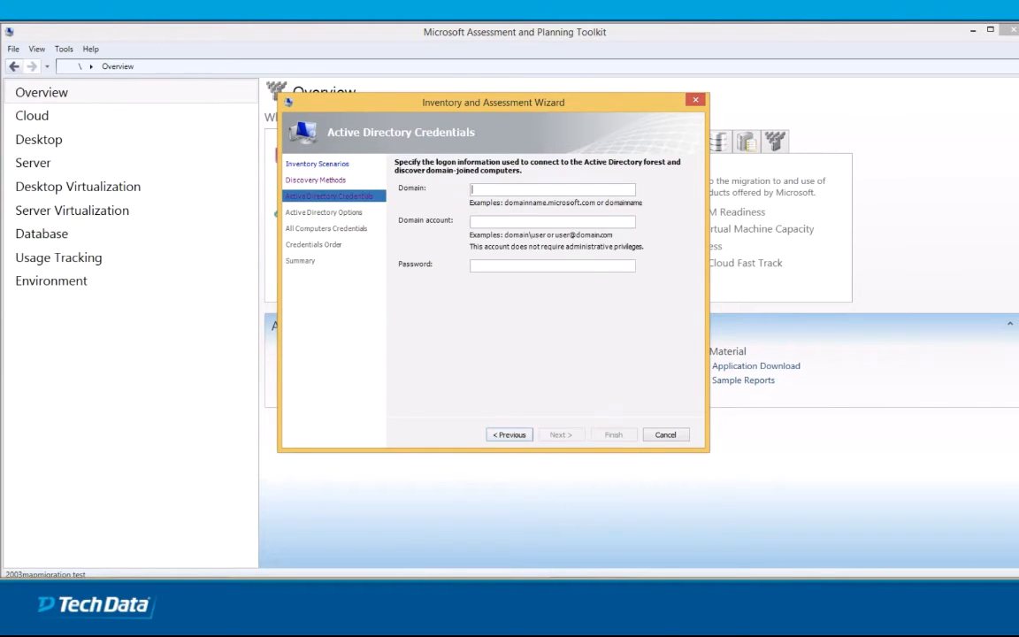
{"action": "type", "text": "tdtech.com"}
{"action": "key", "text": "Tab"}
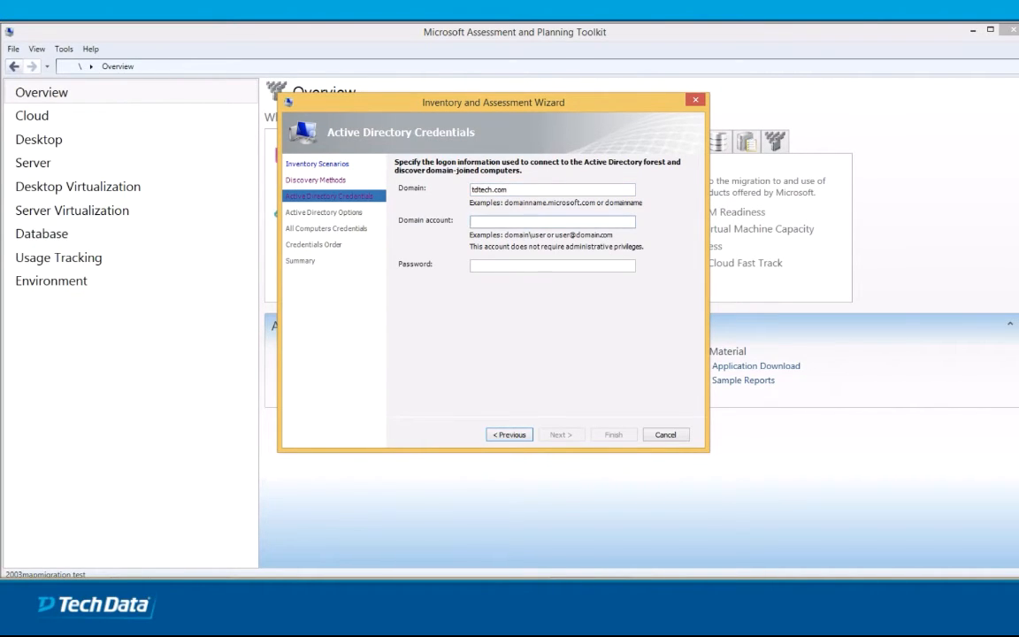
{"action": "type", "text": "administrator"}
{"action": "key", "text": "Tab"}
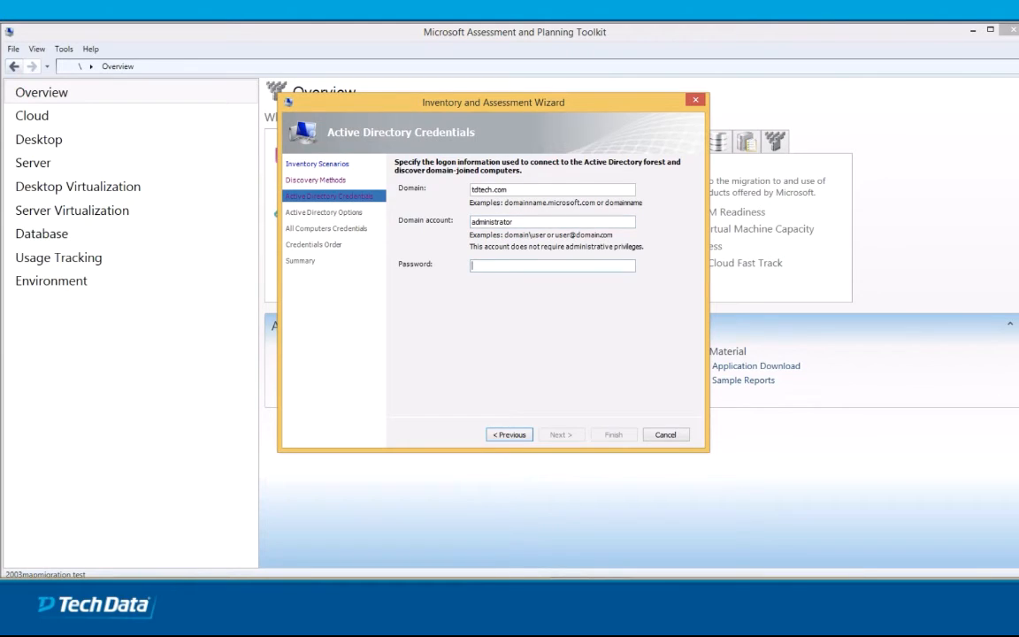
{"action": "type", "text": "********"}
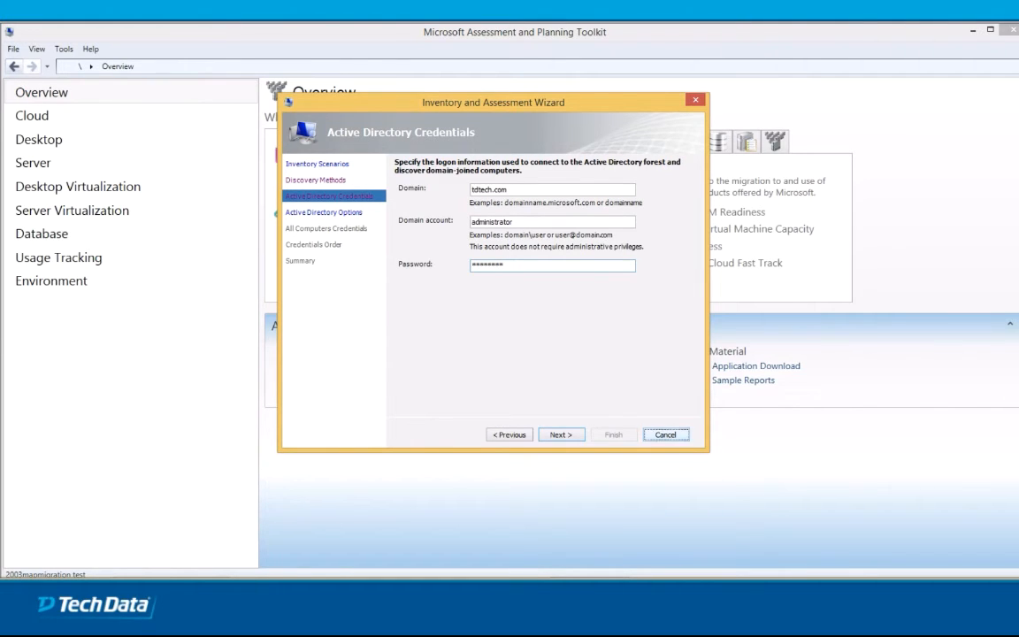
{"action": "left_click", "coordinate": [666, 434]}
{"action": "left_click", "coordinate": [570, 351]}
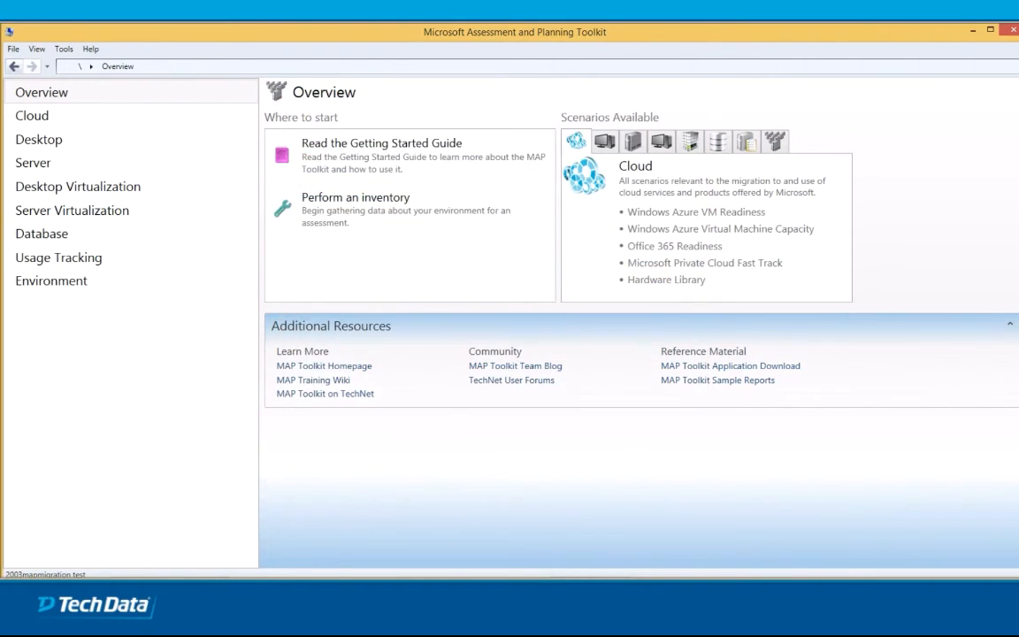
Switch to the 10.80.1.12 remote session and browse its assessment pages from Cloud and Desktop through Database and Usage Tracking.
{"action": "left_click", "coordinate": [209, 589]}
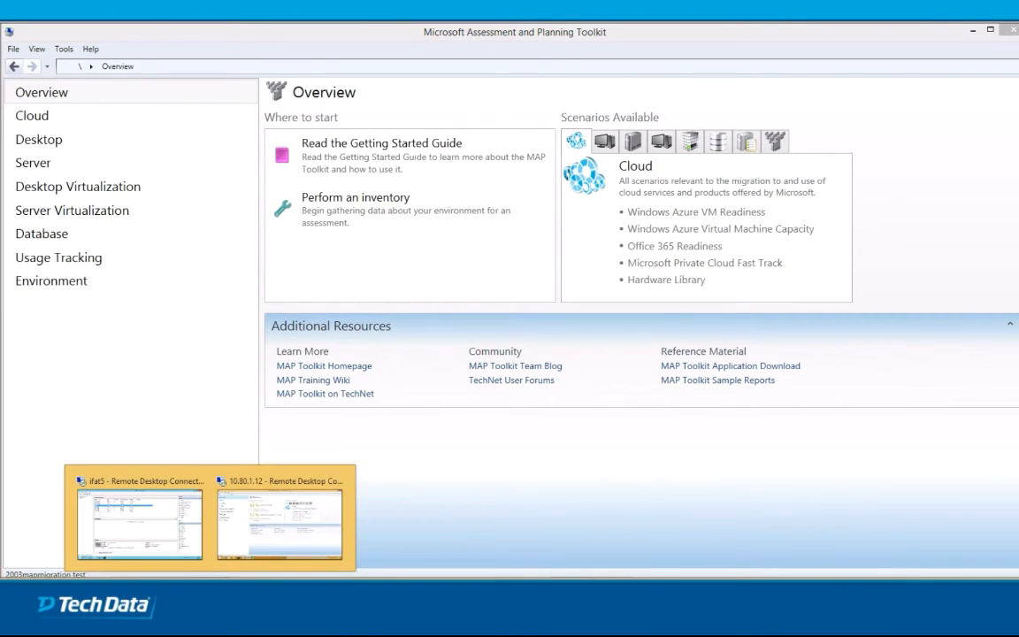
{"action": "left_click", "coordinate": [279, 523]}
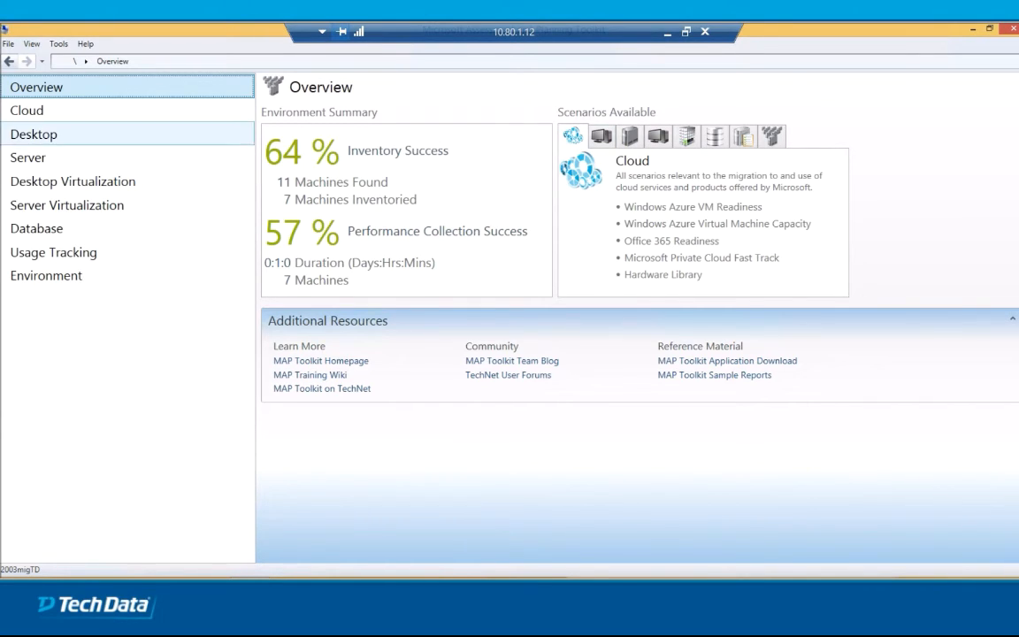
{"action": "left_click", "coordinate": [27, 111]}
{"action": "left_click", "coordinate": [34, 133]}
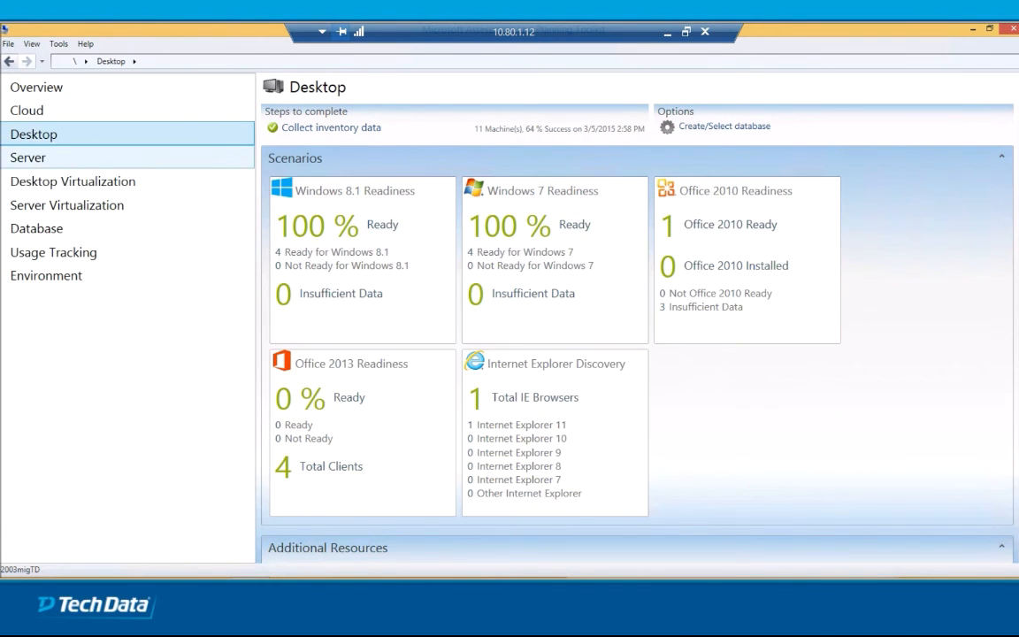
{"action": "left_click", "coordinate": [27, 156]}
{"action": "left_click", "coordinate": [72, 181]}
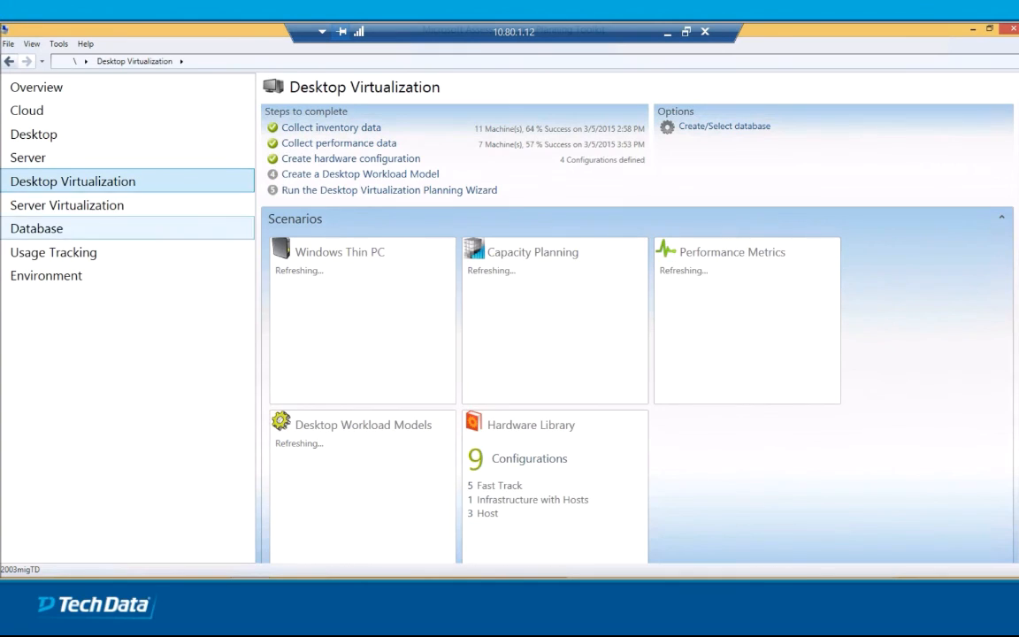
{"action": "left_click", "coordinate": [67, 205]}
{"action": "left_click", "coordinate": [37, 228]}
{"action": "left_click", "coordinate": [53, 252]}
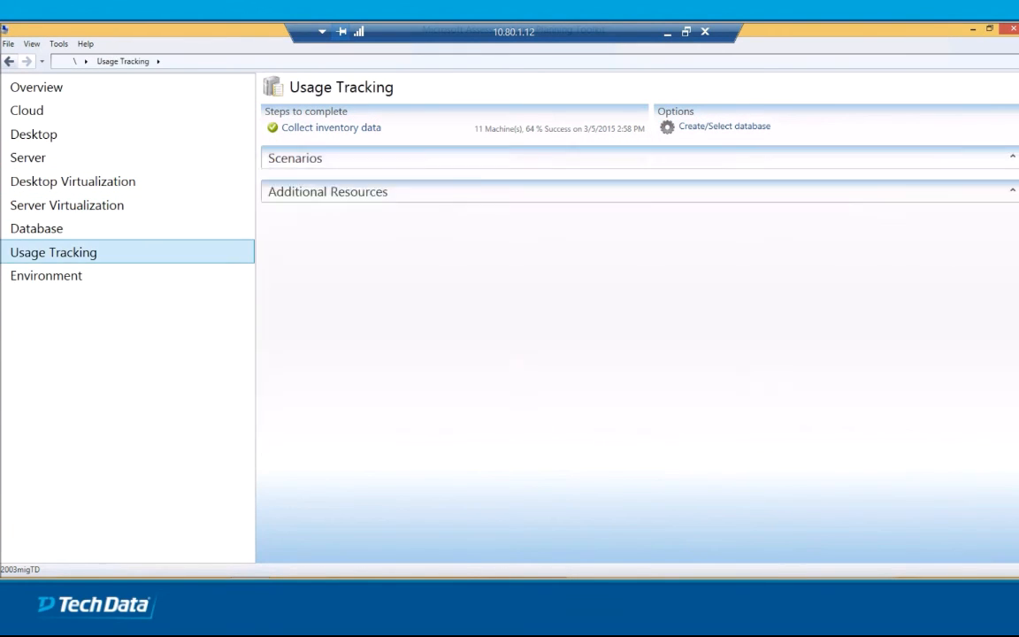
Review the Desktop, Server and Desktop Virtualization scenario descriptions on the Overview page, ending on Server.
{"action": "left_click", "coordinate": [36, 87]}
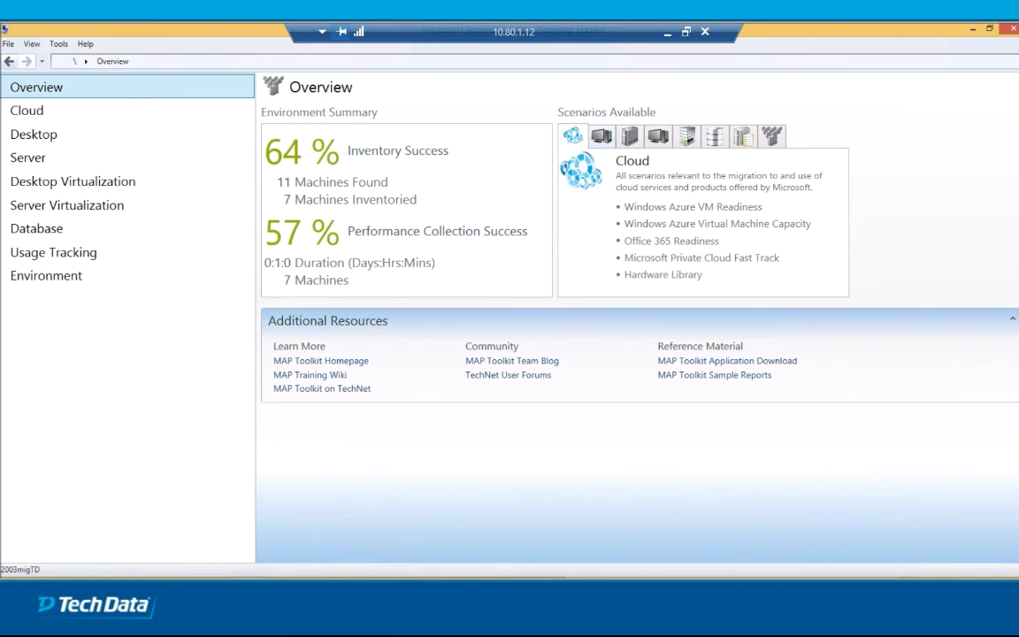
{"action": "left_click", "coordinate": [602, 137]}
{"action": "left_click", "coordinate": [630, 136]}
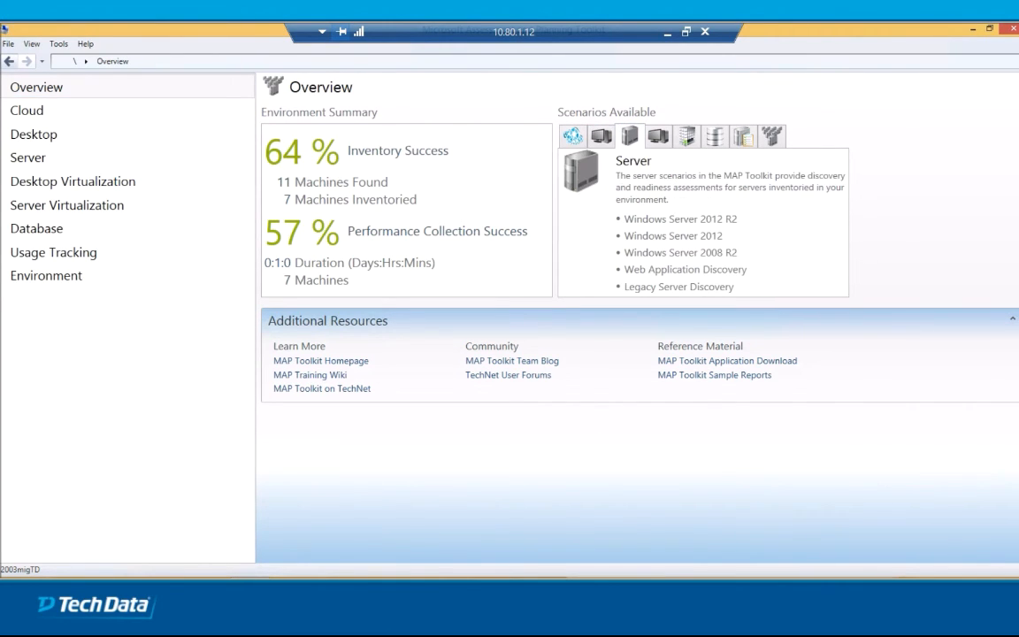
{"action": "left_click", "coordinate": [658, 136]}
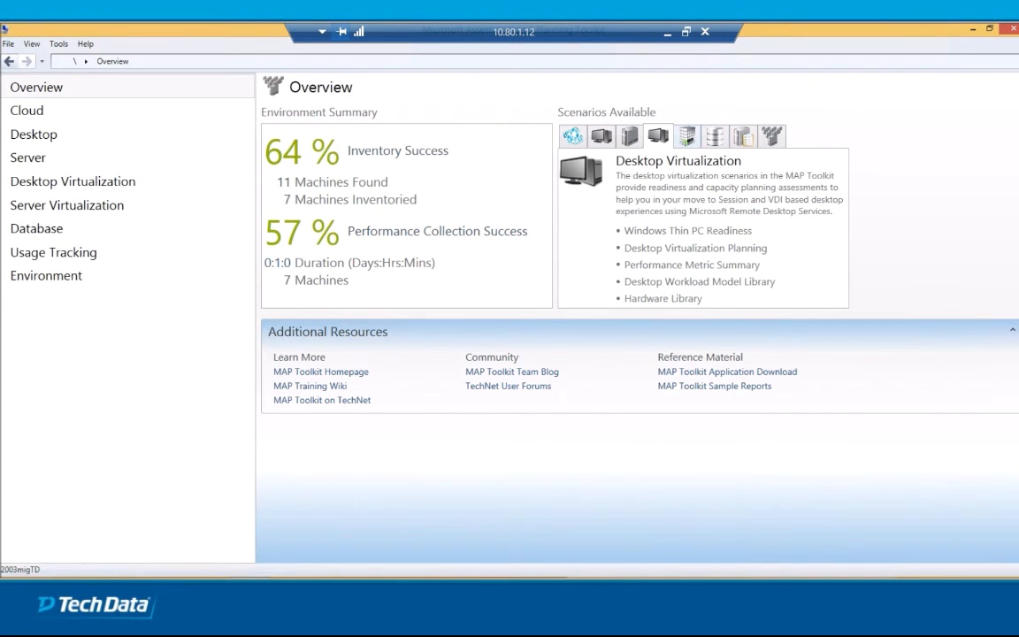
{"action": "left_click", "coordinate": [630, 136]}
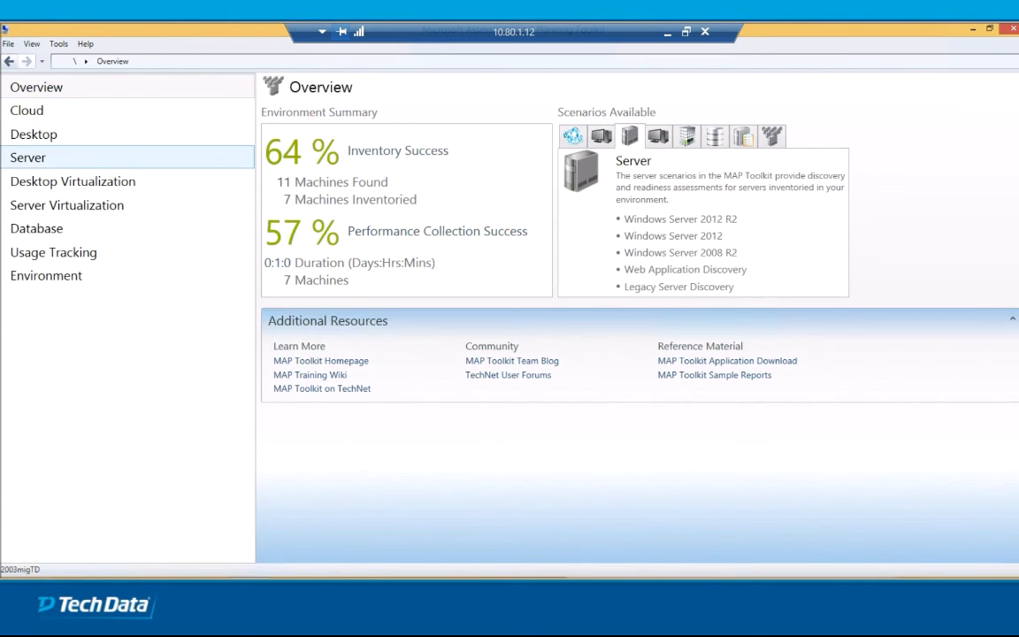
Examine the Server and Cloud readiness results and open the Server Virtualization page.
{"action": "left_click", "coordinate": [35, 156]}
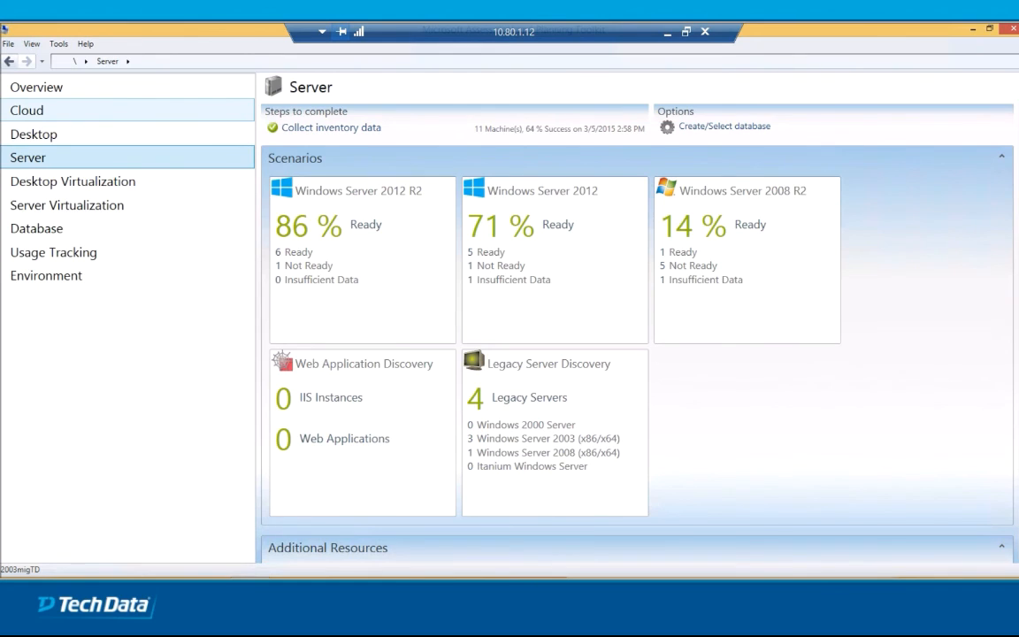
{"action": "left_click", "coordinate": [36, 110]}
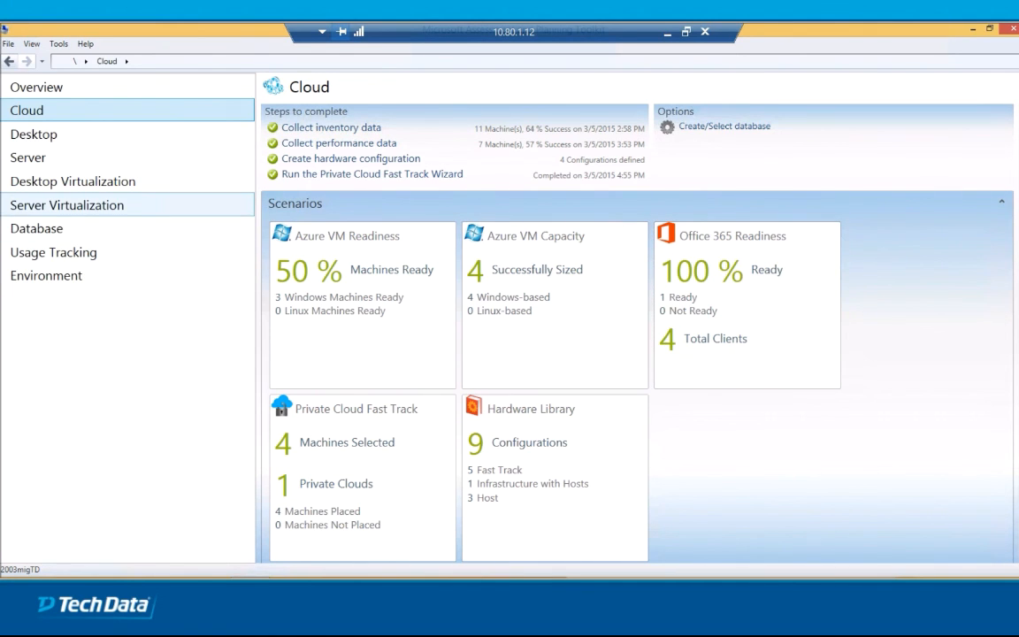
{"action": "left_click", "coordinate": [78, 205]}
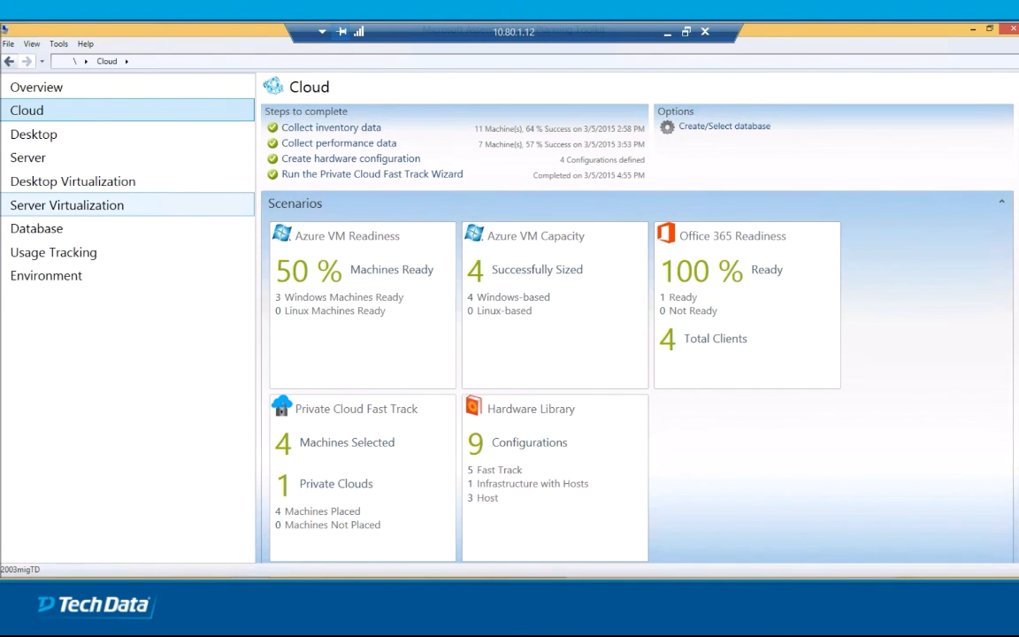